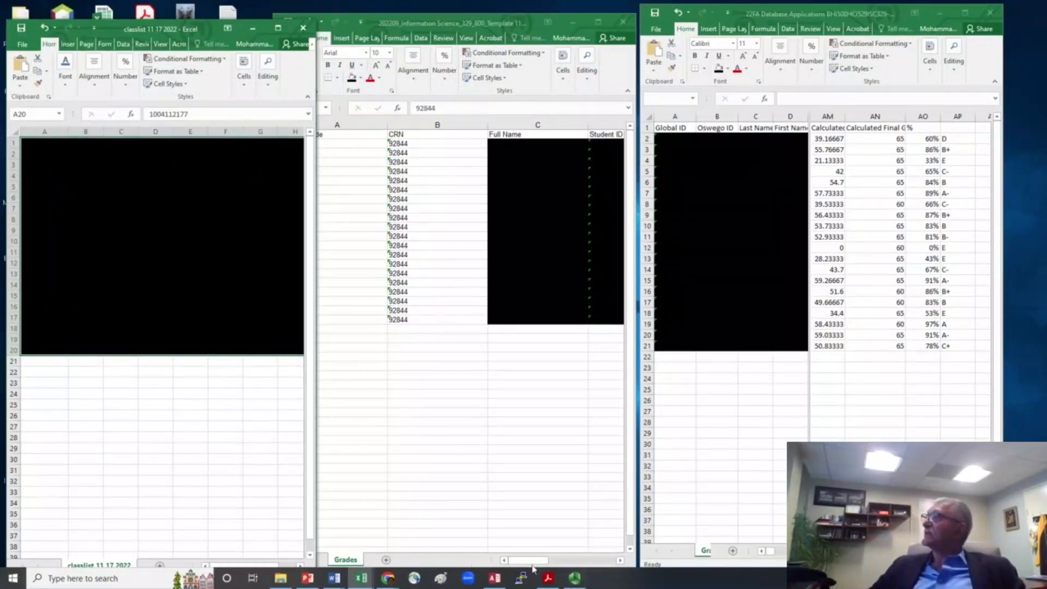
- Switch to the myOswego Faculty Services page in Chrome, open Faculty Grade Entry and display its Export Template and Import options
{"action": "left_click_drag", "start_coordinate": [526, 562], "coordinate": [494, 567]}
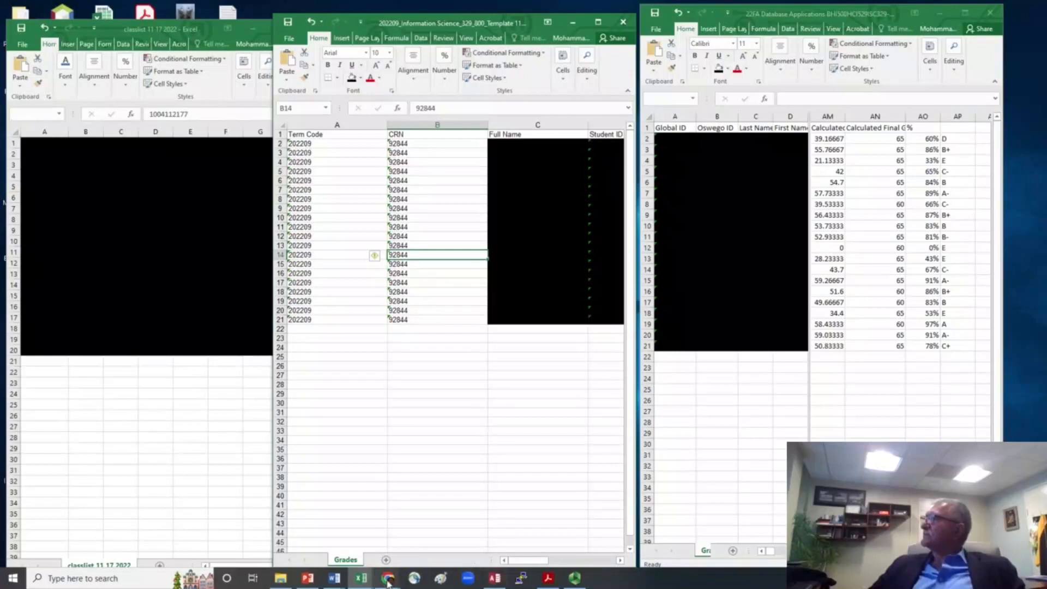
{"action": "mouse_move", "coordinate": [388, 582]}
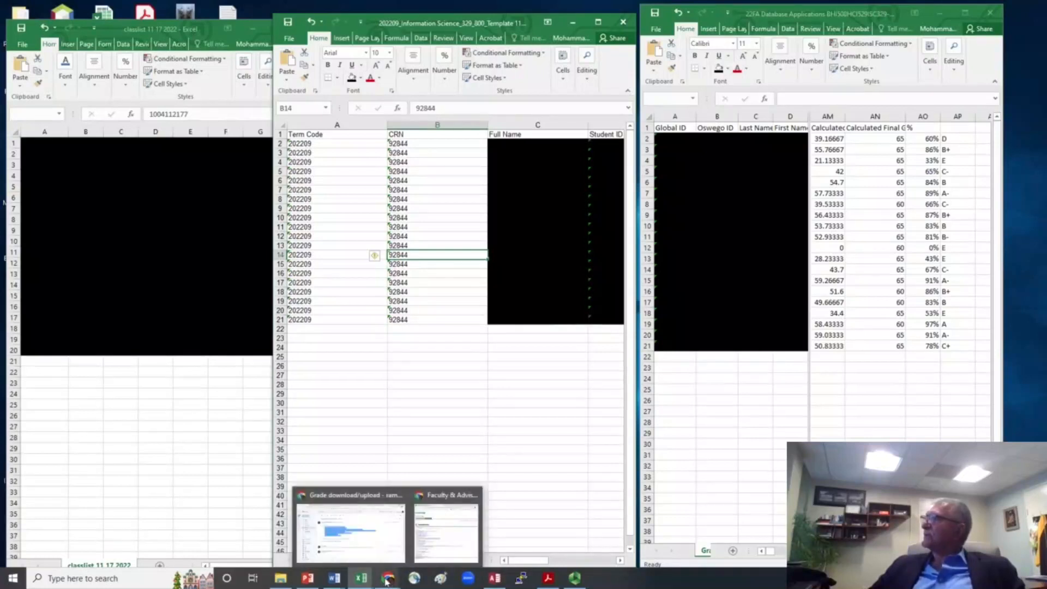
{"action": "left_click", "coordinate": [446, 531]}
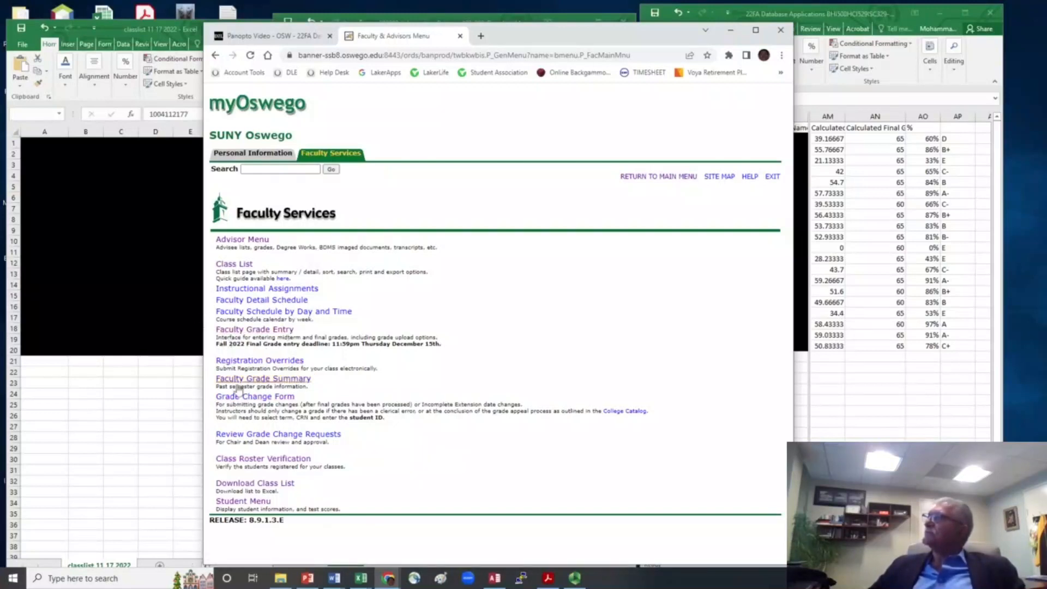
{"action": "left_click", "coordinate": [259, 330]}
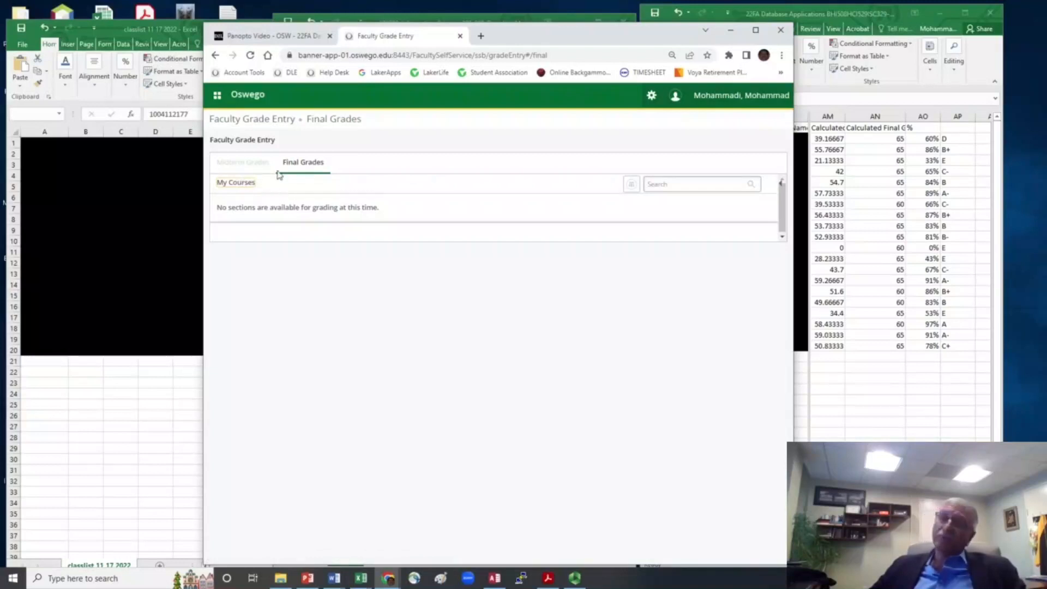
{"action": "left_click", "coordinate": [651, 97]}
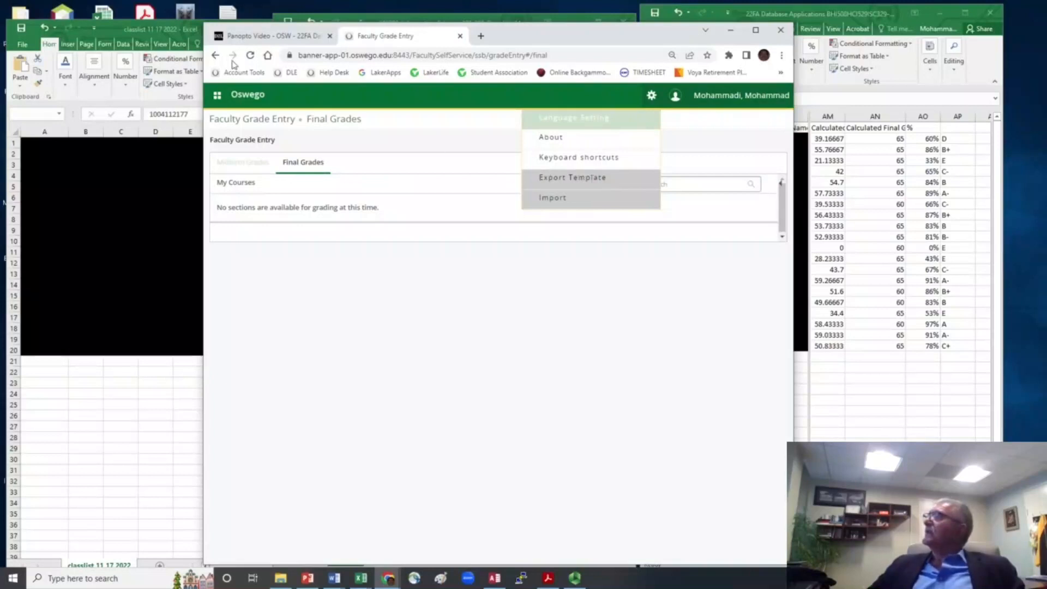
- Return to the 22FA Database Applications course homepage and open the course's Grades tool
{"action": "mouse_move", "coordinate": [250, 38]}
{"action": "left_click", "coordinate": [252, 38]}
{"action": "left_click", "coordinate": [216, 57]}
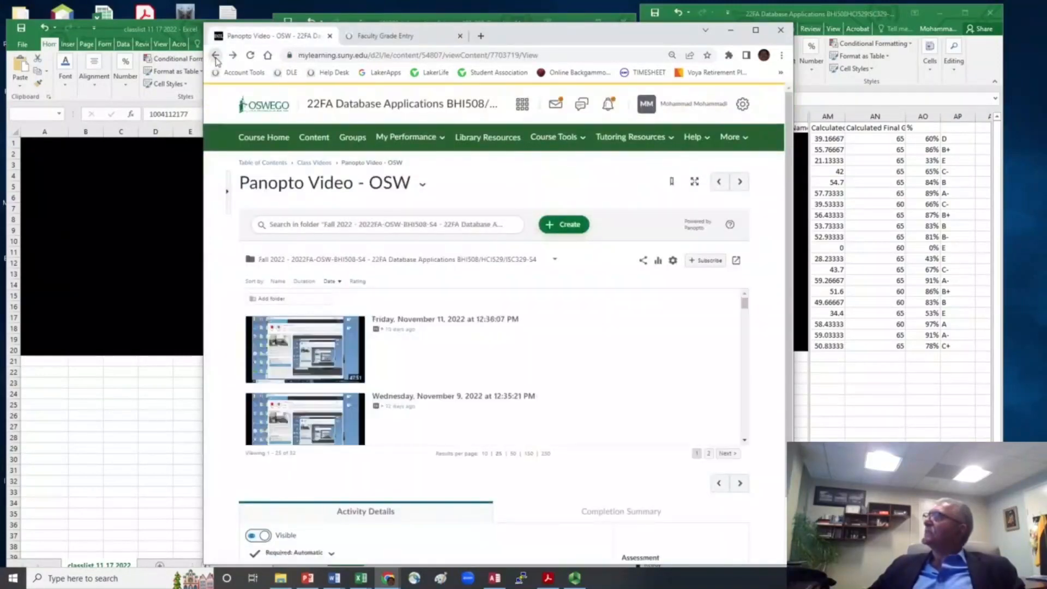
{"action": "left_click", "coordinate": [214, 56]}
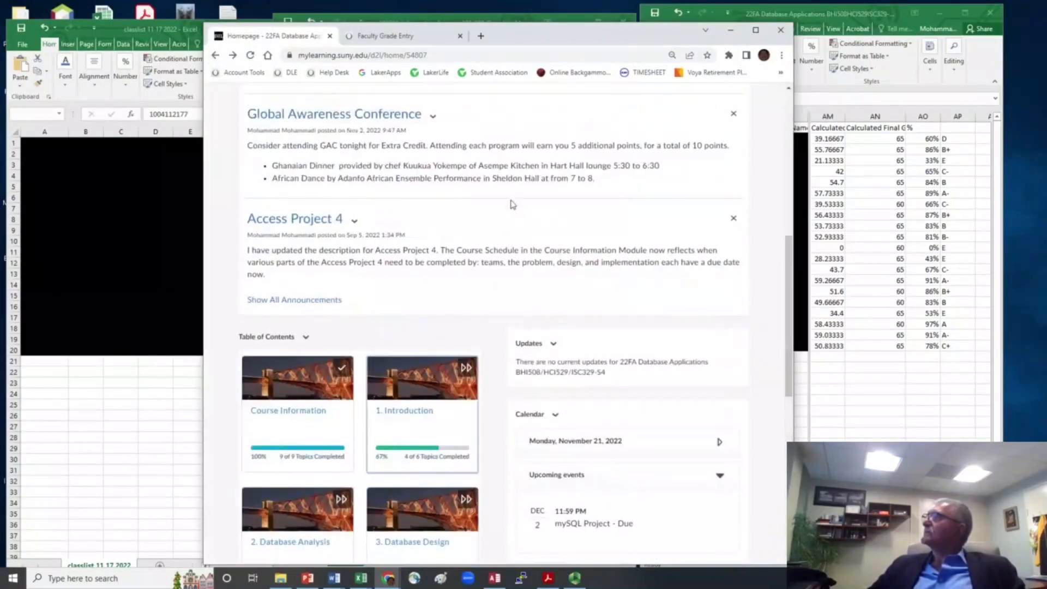
{"action": "scroll", "coordinate": [512, 204], "scroll_direction": "down", "scroll_amount": 4}
{"action": "scroll", "coordinate": [511, 198], "scroll_direction": "up", "scroll_amount": 9}
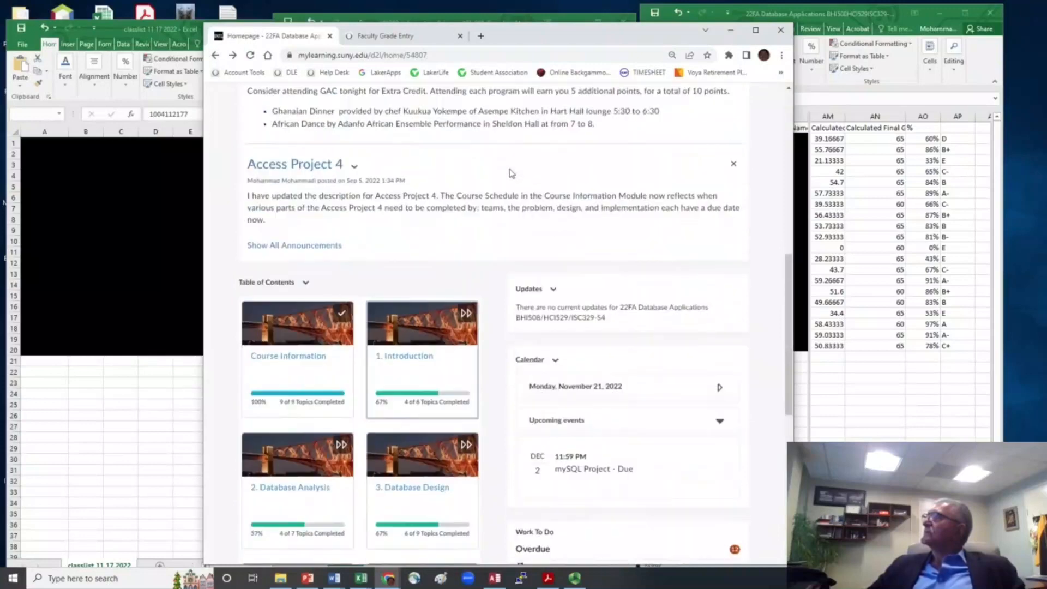
{"action": "scroll", "coordinate": [620, 153], "scroll_direction": "up", "scroll_amount": 3}
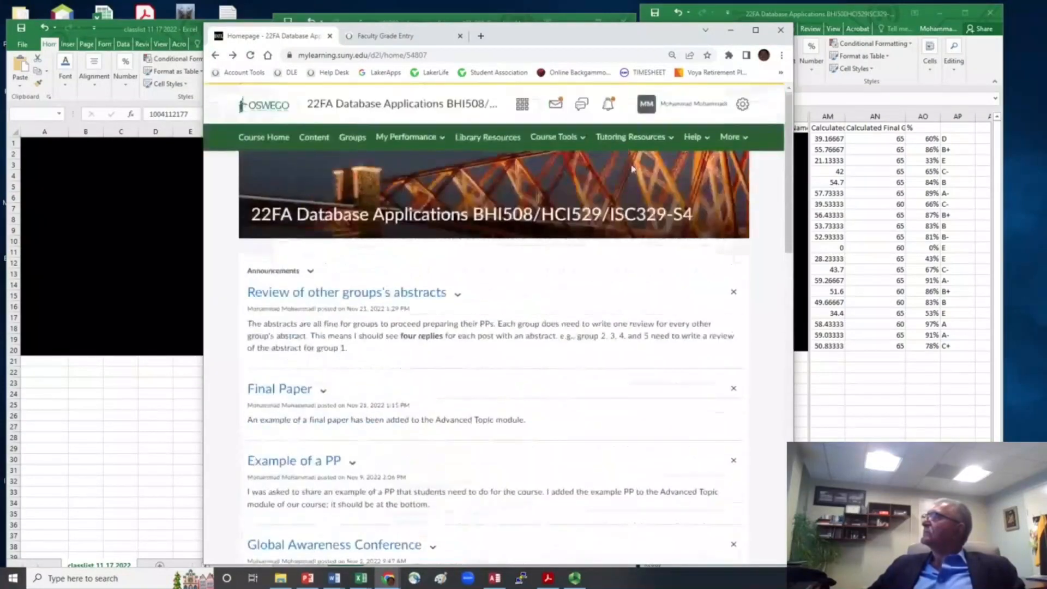
{"action": "left_click", "coordinate": [562, 137]}
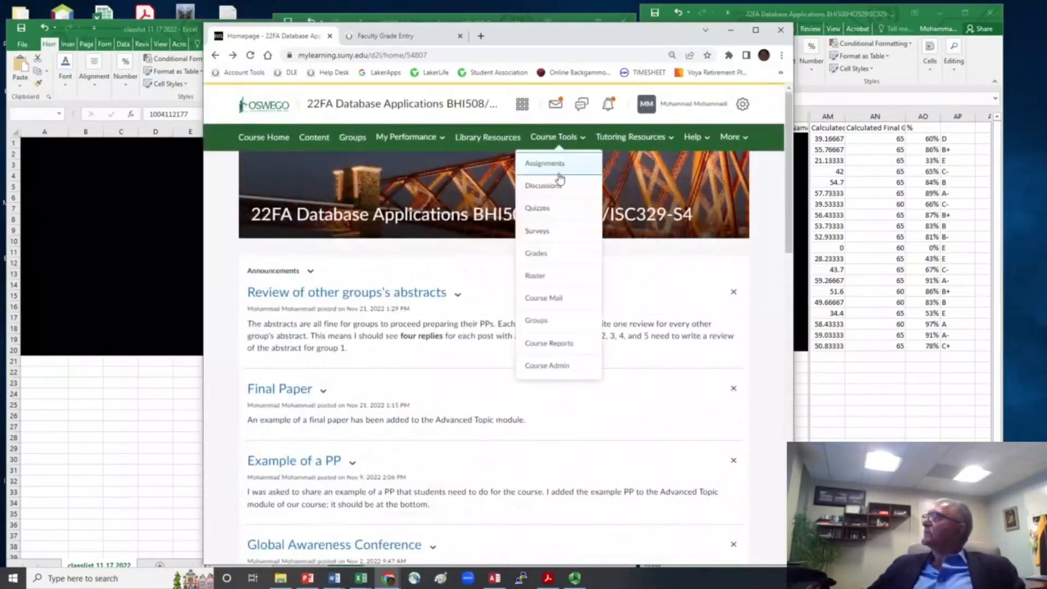
{"action": "left_click", "coordinate": [532, 253]}
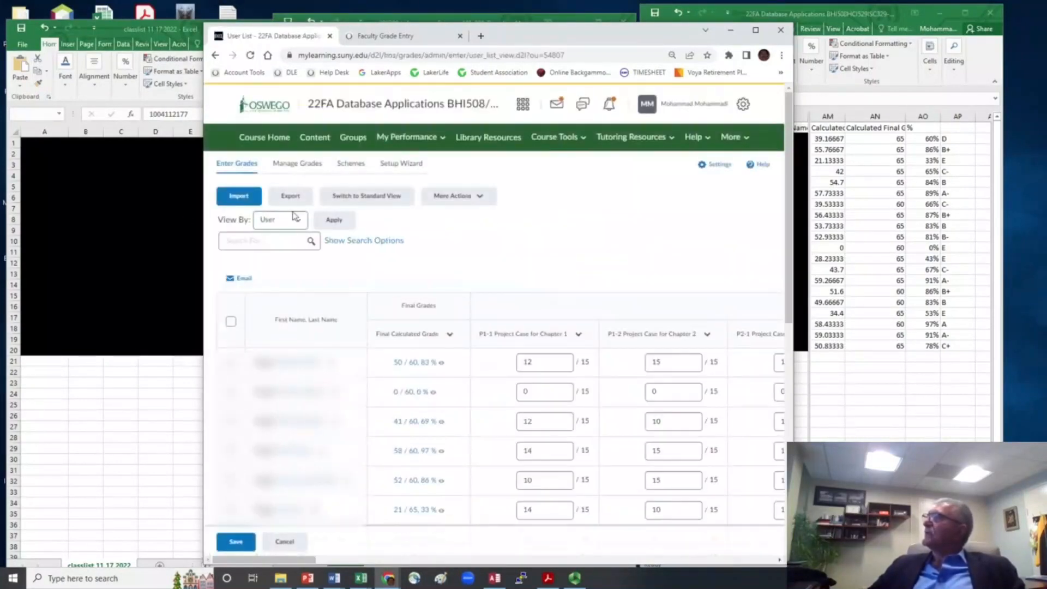
- Open the Export Grades page and review the key field, grade values, user details and grade items chosen for export
{"action": "left_click", "coordinate": [284, 199]}
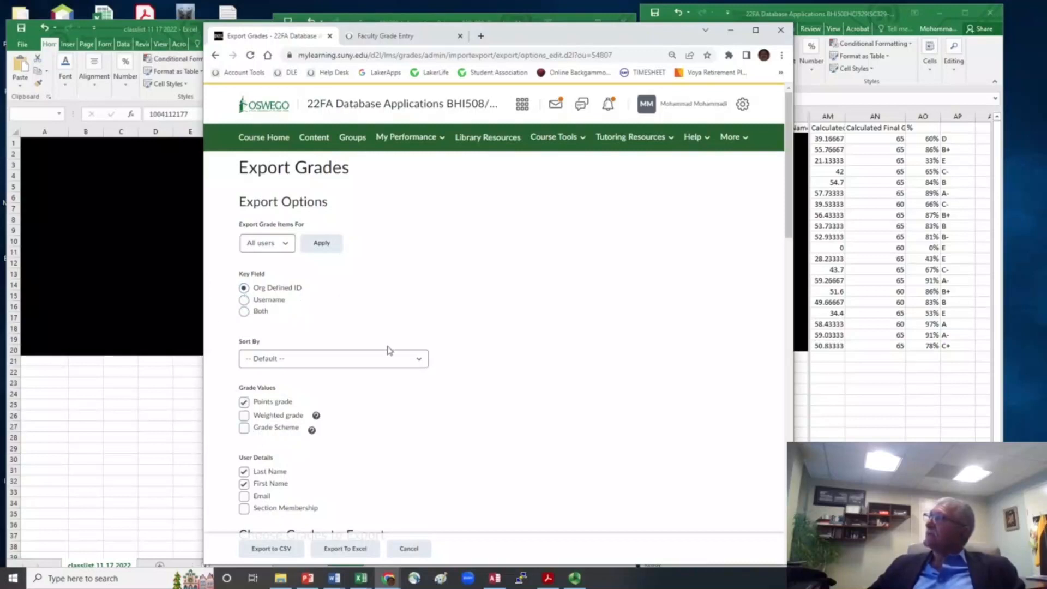
{"action": "scroll", "coordinate": [389, 349], "scroll_direction": "down", "scroll_amount": 2}
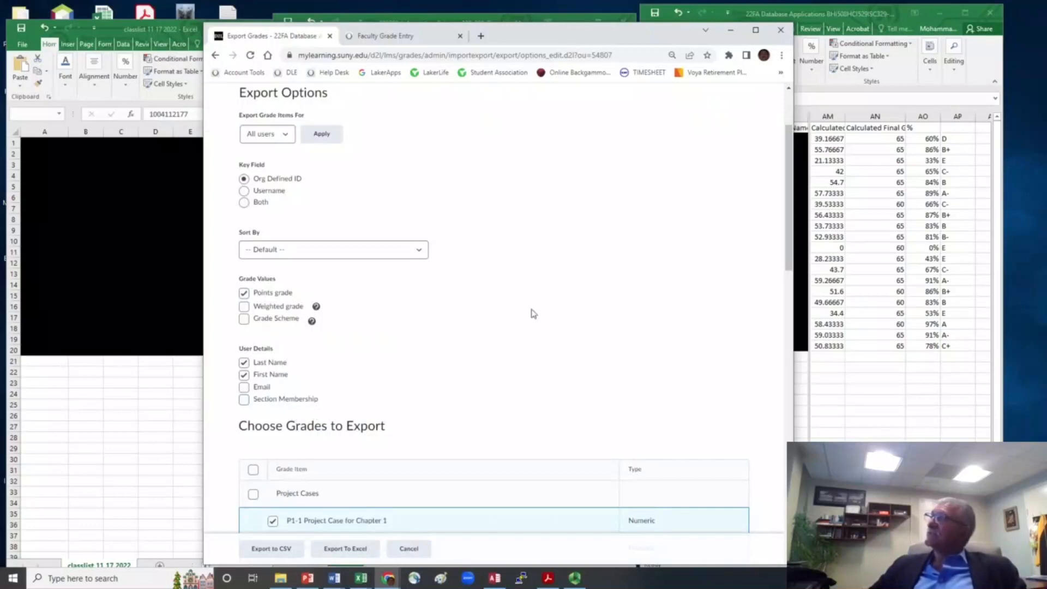
{"action": "scroll", "coordinate": [643, 353], "scroll_direction": "down", "scroll_amount": 15}
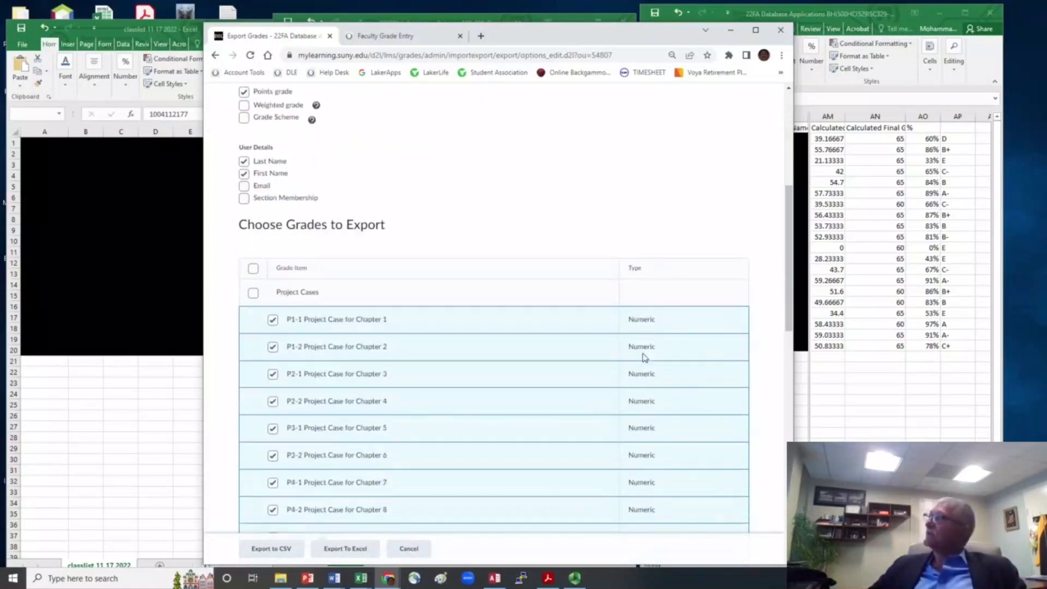
{"action": "scroll", "coordinate": [648, 341], "scroll_direction": "up", "scroll_amount": 10}
{"action": "scroll", "coordinate": [648, 339], "scroll_direction": "up", "scroll_amount": 4}
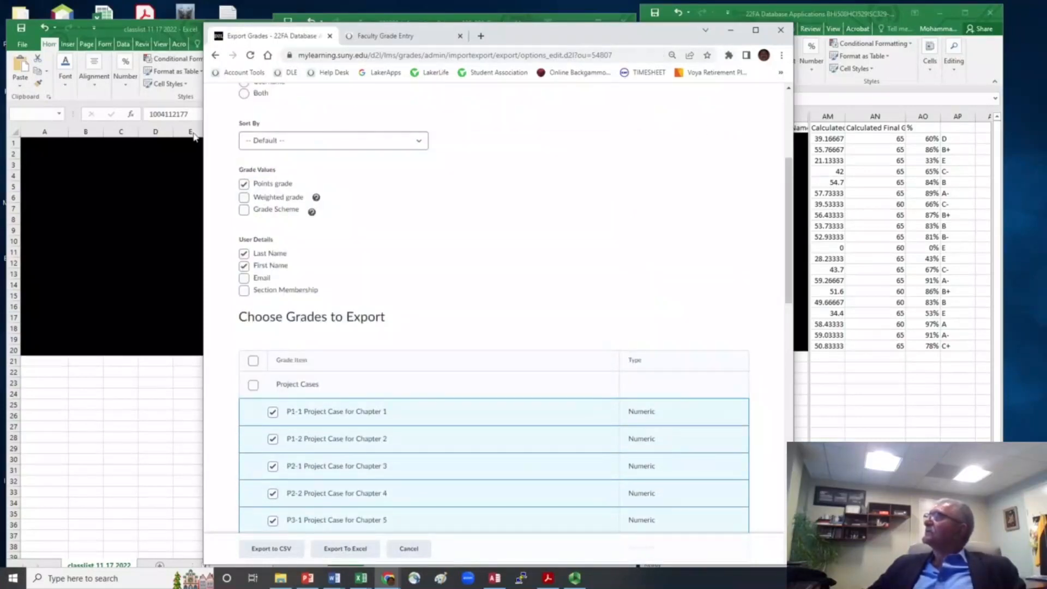
{"action": "scroll", "coordinate": [497, 145], "scroll_direction": "down", "scroll_amount": 8}
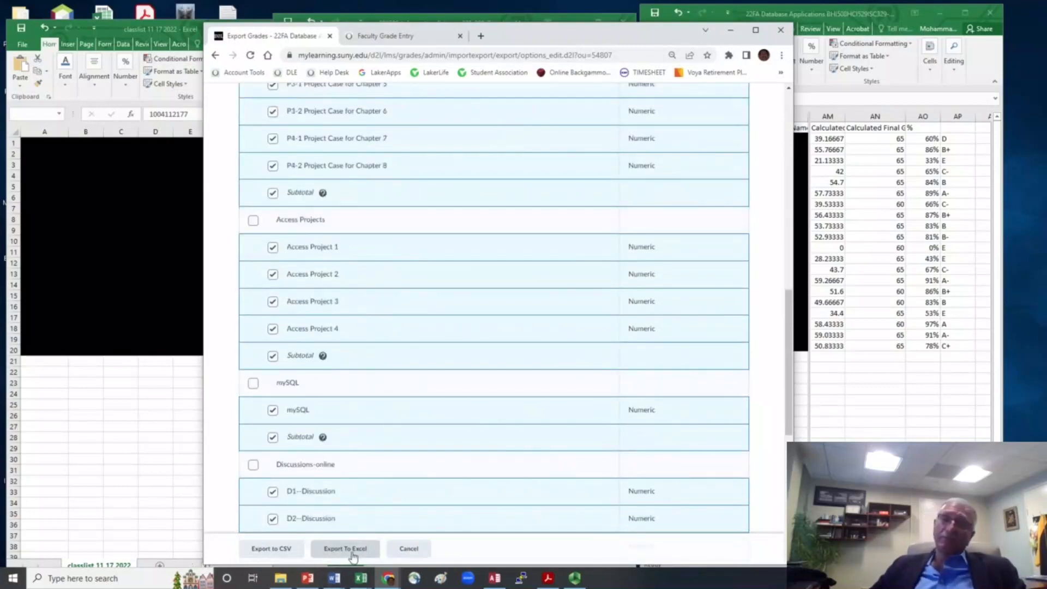
- Minimize the browser and bring the classlist 11 17 2022 workbook to the front in Excel
{"action": "left_click", "coordinate": [730, 30]}
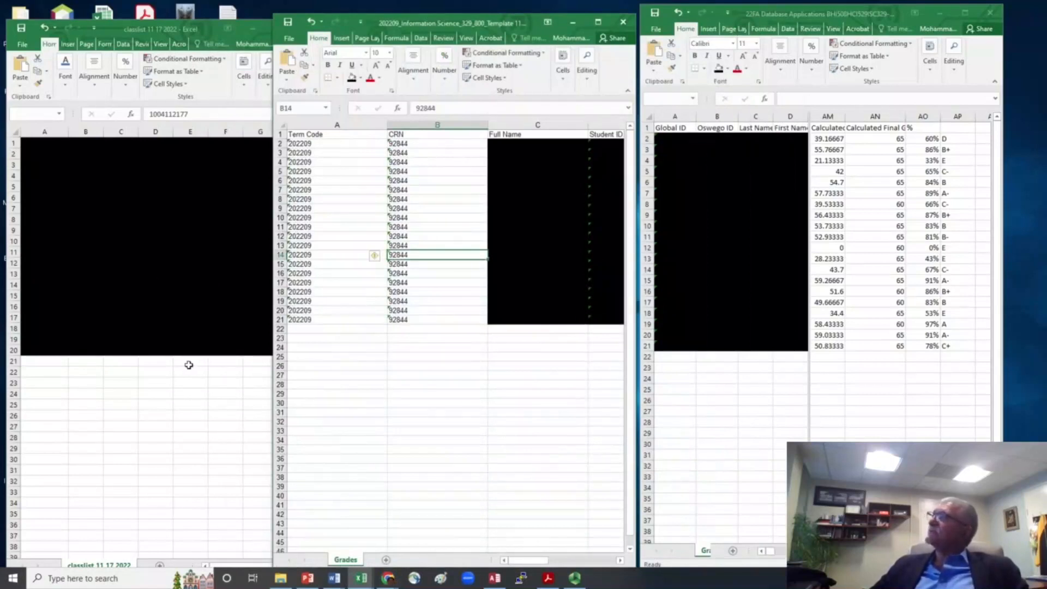
{"action": "left_click", "coordinate": [117, 30]}
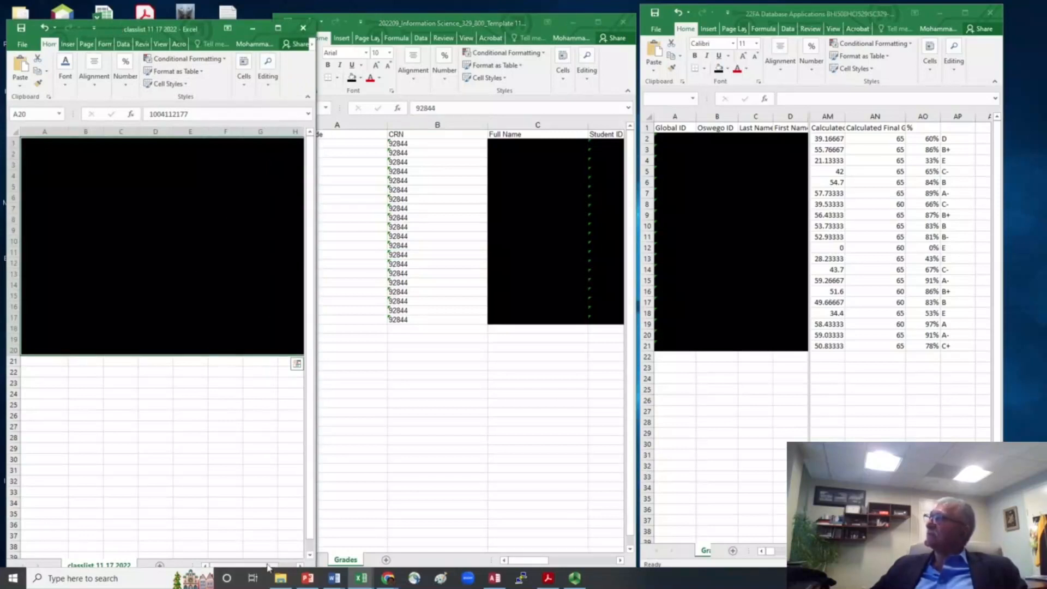
{"action": "mouse_move", "coordinate": [267, 567]}
{"action": "left_mouse_down"}
{"action": "mouse_move", "coordinate": [284, 567]}
{"action": "mouse_move", "coordinate": [268, 567]}
{"action": "left_mouse_up"}
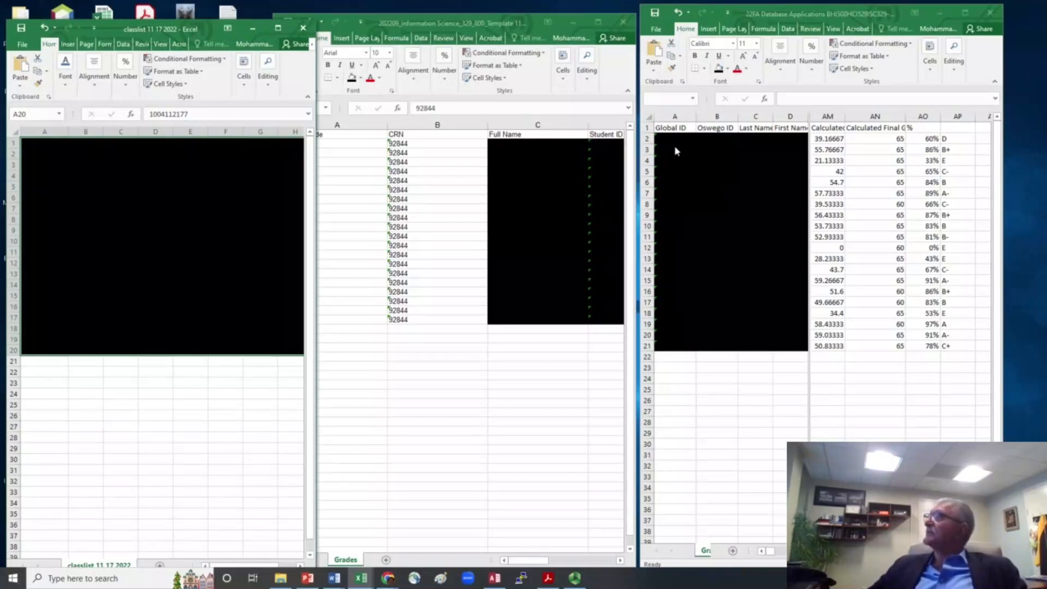
- Highlight the Oswego ID column, then the percentages and letter grades in AO2:AP20 of the 22FA Database Applications workbook
{"action": "left_click", "coordinate": [718, 117]}
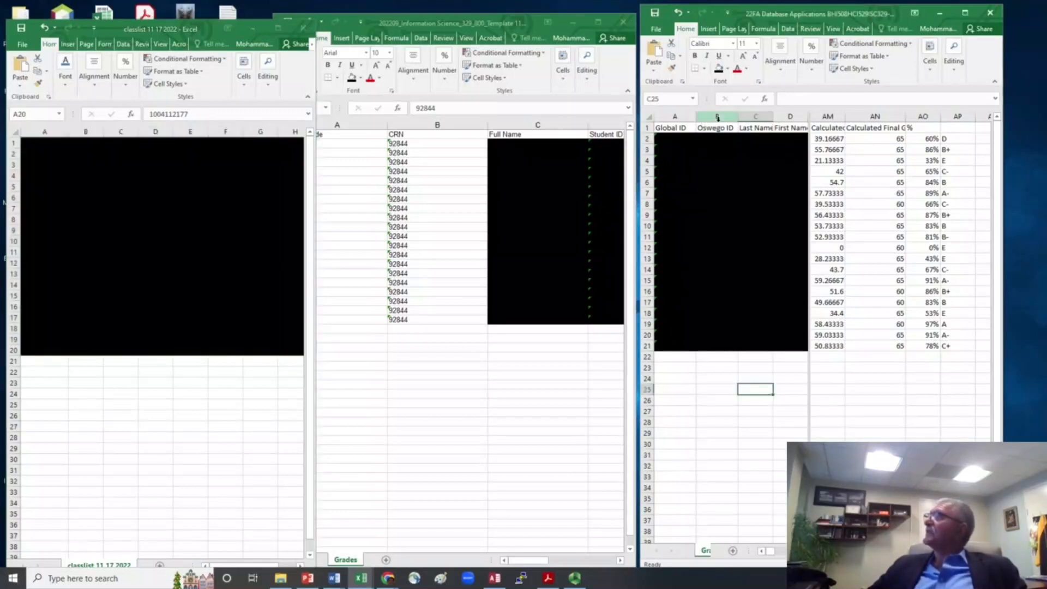
{"action": "left_click", "coordinate": [717, 118]}
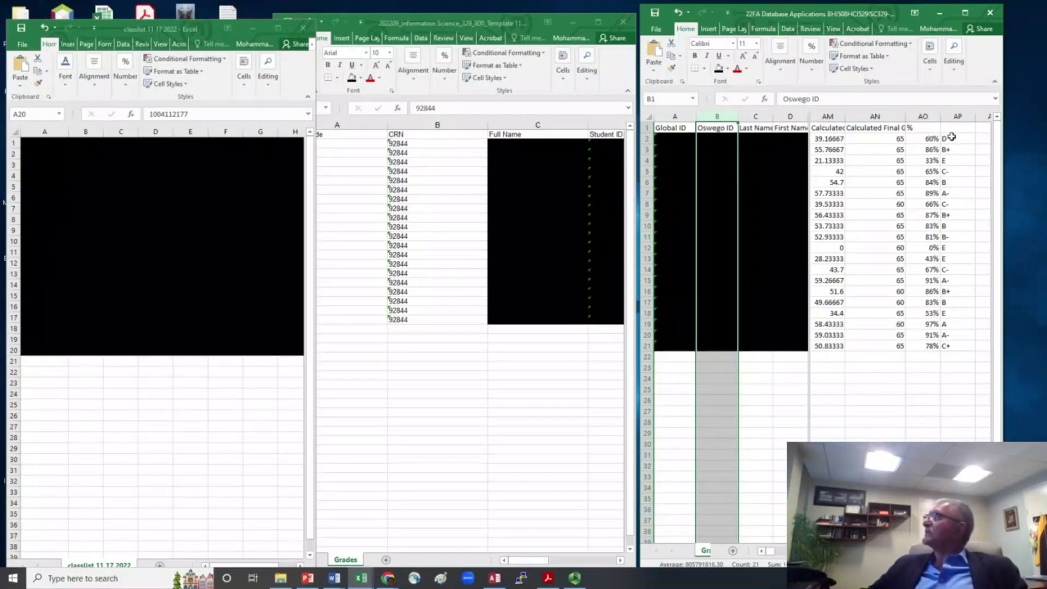
{"action": "left_click_drag", "start_coordinate": [952, 137], "coordinate": [961, 344]}
{"action": "left_click_drag", "start_coordinate": [927, 139], "coordinate": [952, 333]}
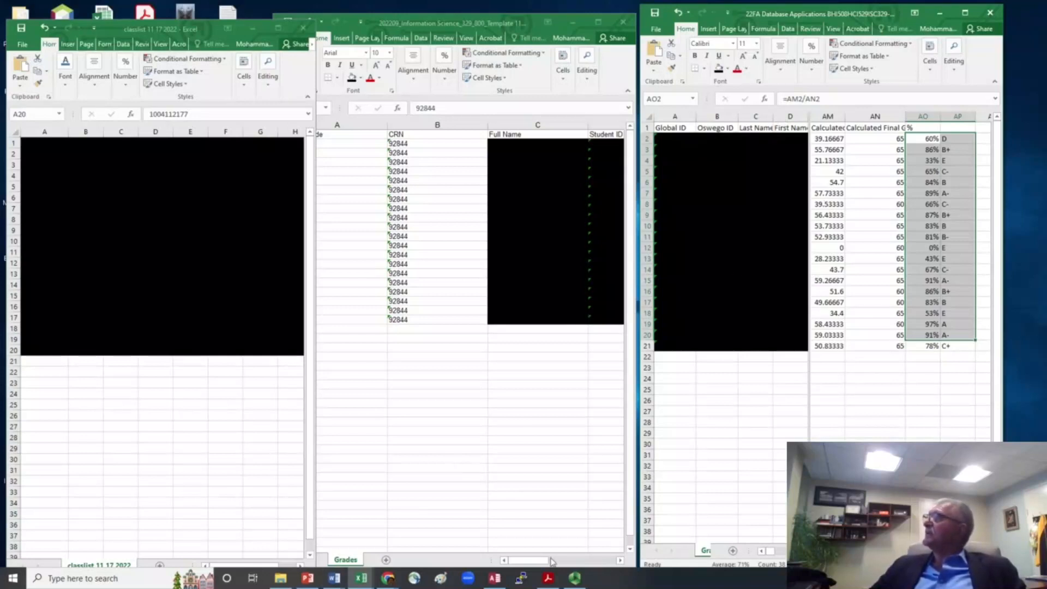
- Compare the letter grades in the Database Applications workbook with the midterm grades in G2:G21 of the Information Science template
{"action": "left_click", "coordinate": [580, 561]}
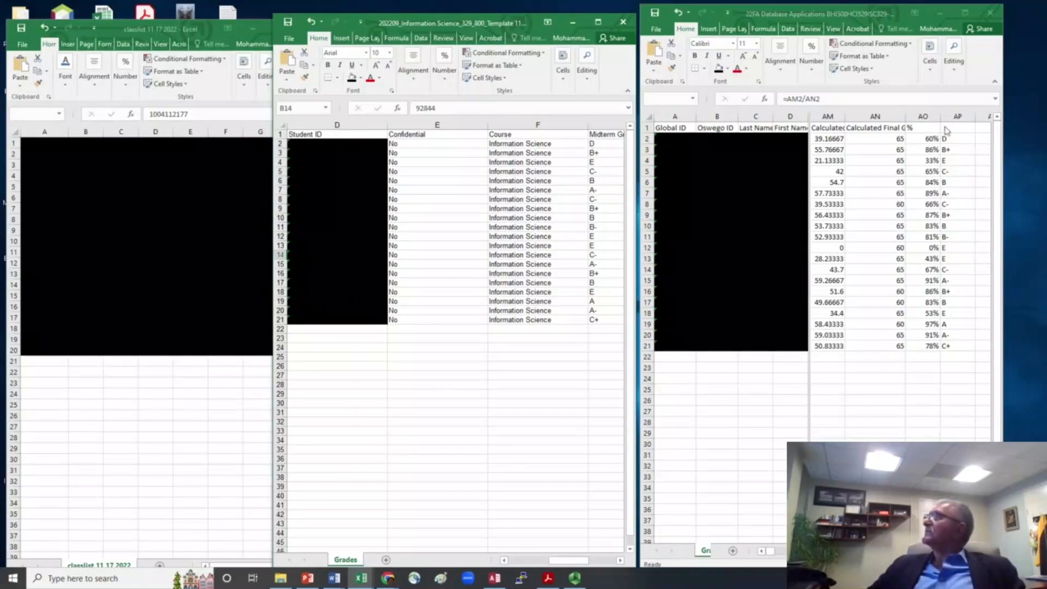
{"action": "left_click", "coordinate": [934, 138]}
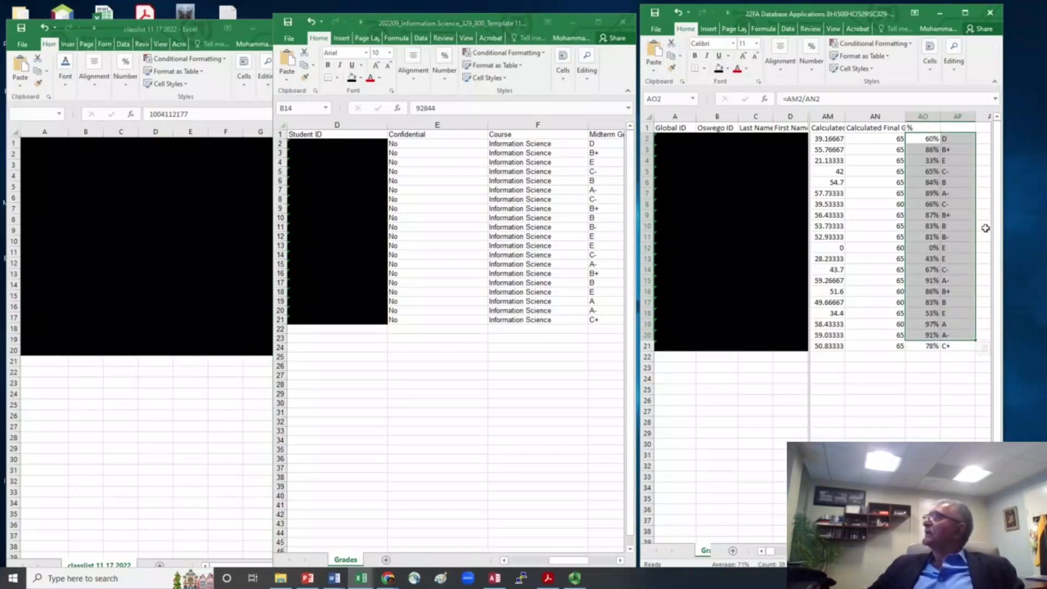
{"action": "left_click", "coordinate": [969, 234]}
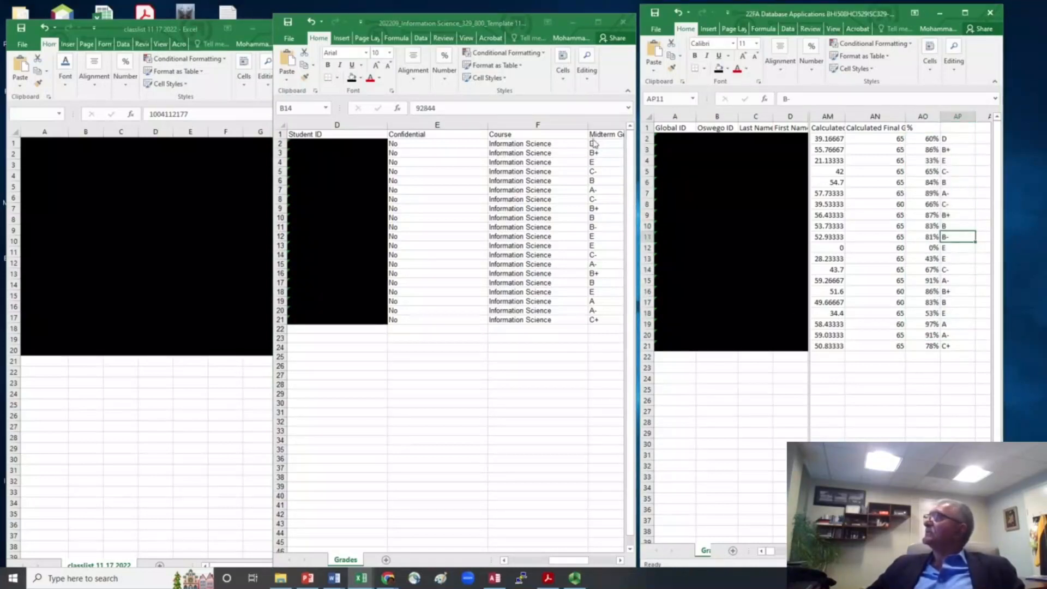
{"action": "left_click_drag", "start_coordinate": [592, 143], "coordinate": [604, 322]}
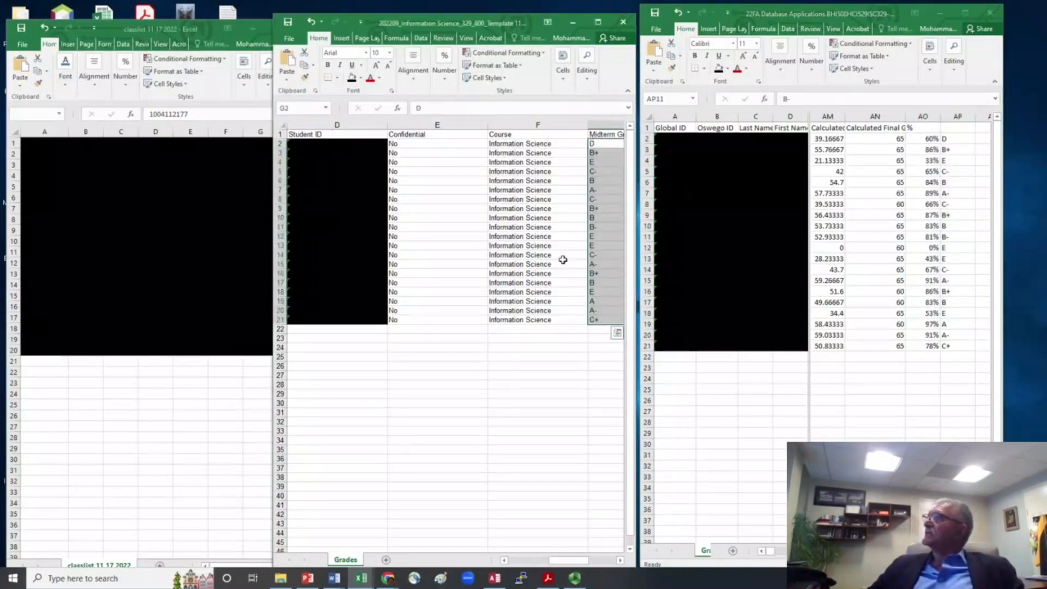
{"action": "left_click", "coordinate": [445, 226]}
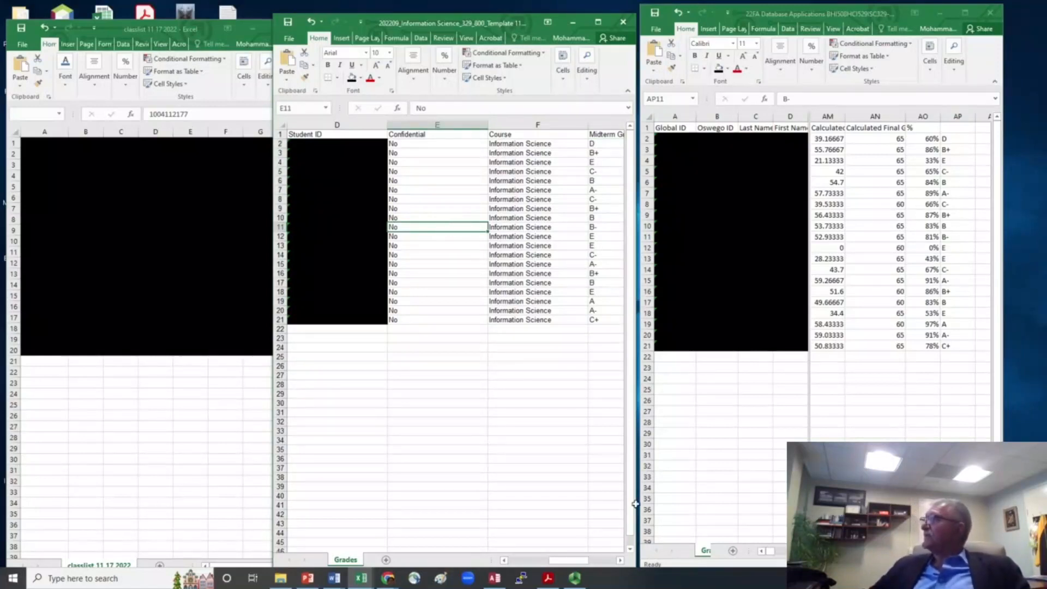
- Switch back to Chrome and show the Faculty Grade Entry page with its Export Template and Import options
{"action": "mouse_move", "coordinate": [391, 581]}
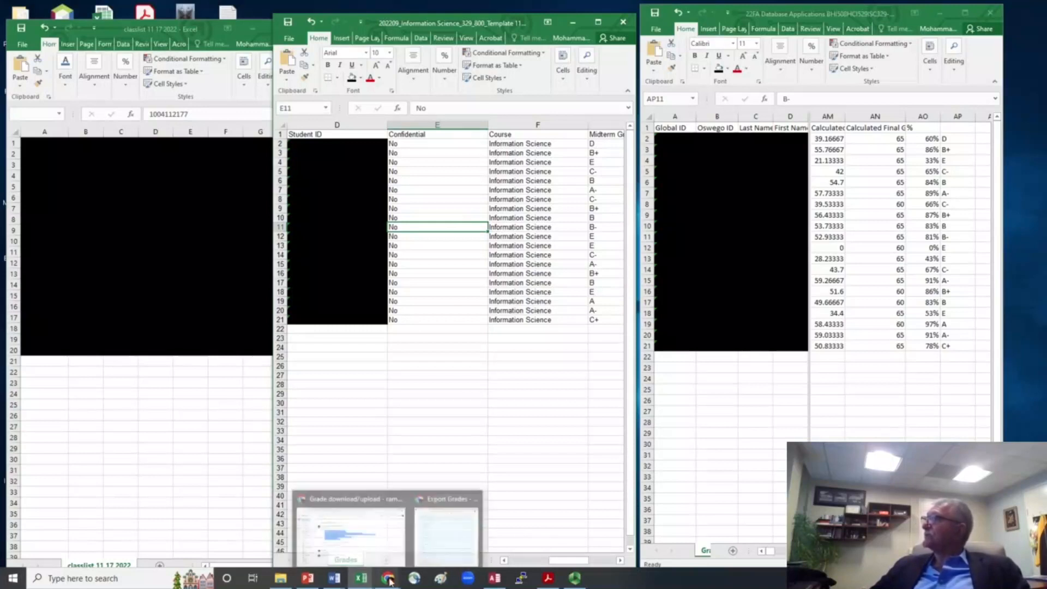
{"action": "left_click", "coordinate": [444, 531]}
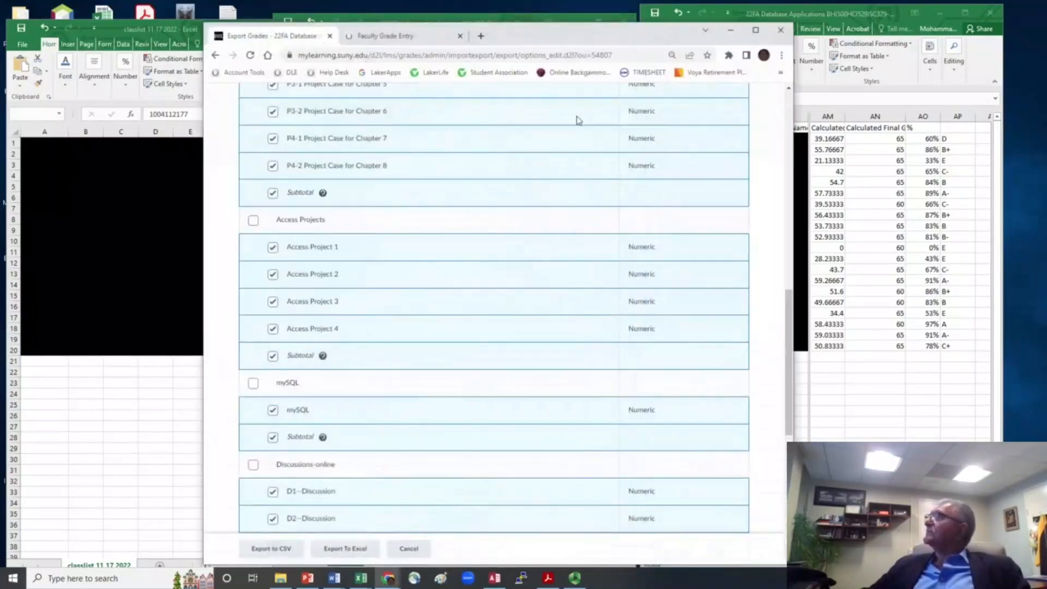
{"action": "left_click", "coordinate": [385, 37]}
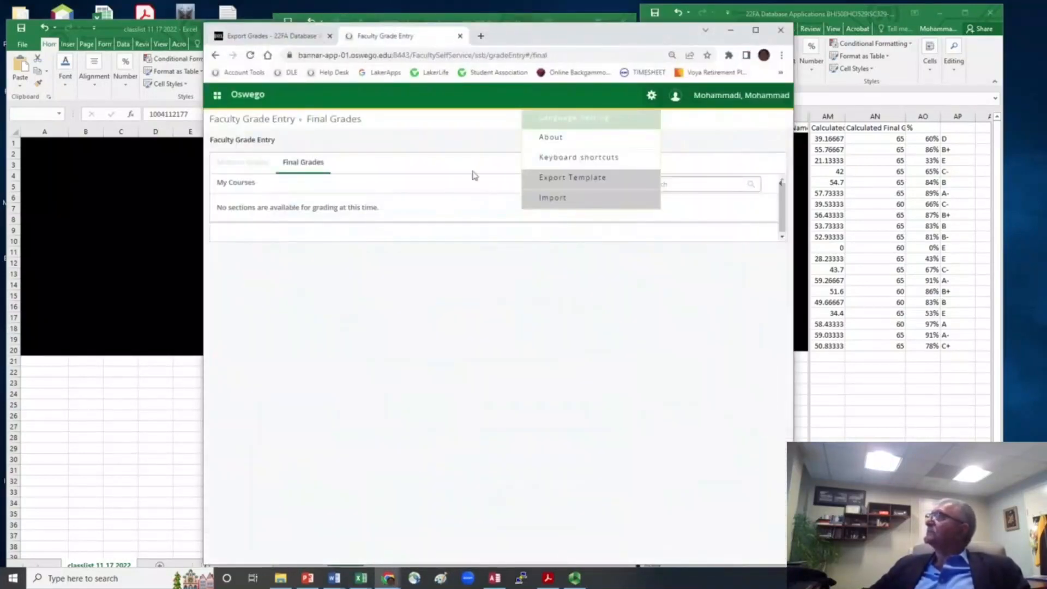